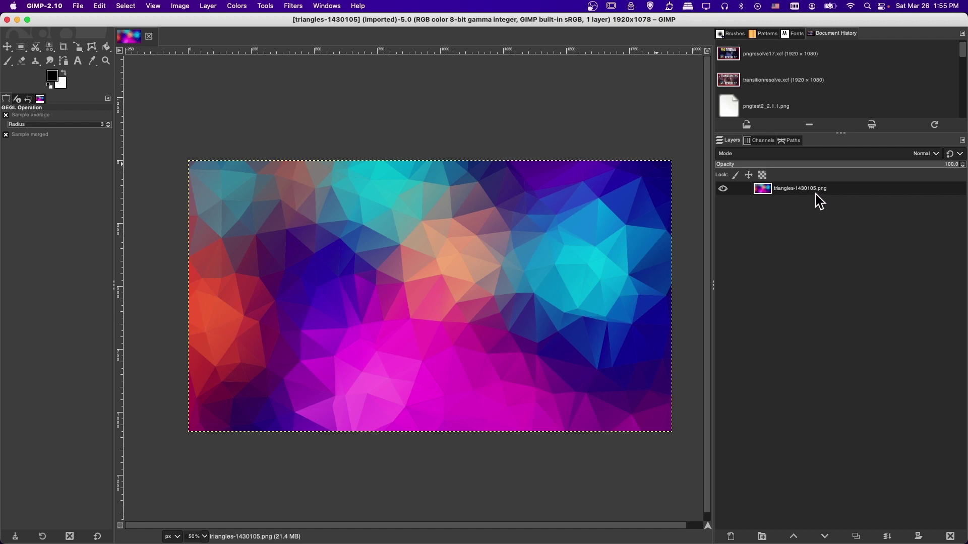
{"action": "left_click", "coordinate": [237, 6]}
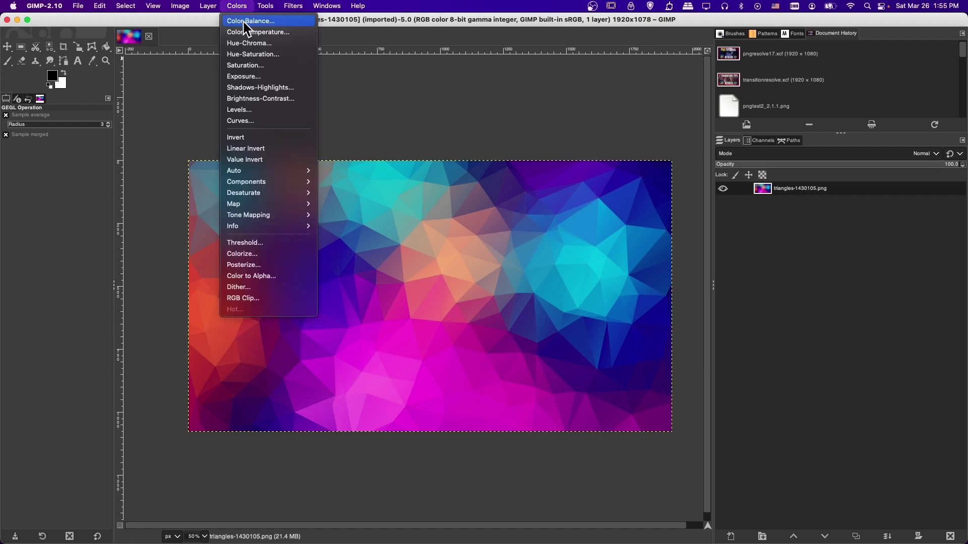
{"action": "left_click", "coordinate": [253, 66]}
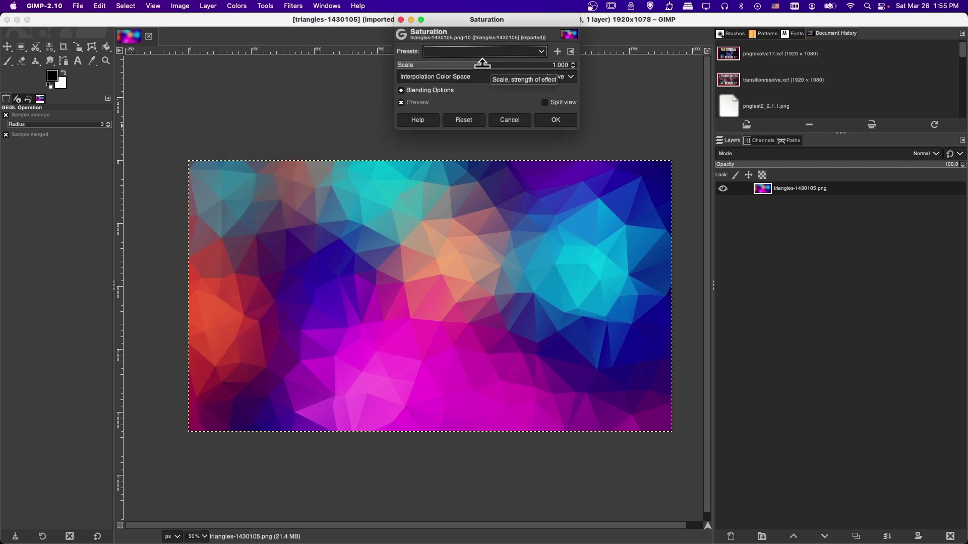
{"action": "left_click_drag", "start_coordinate": [478, 63], "coordinate": [383, 86]}
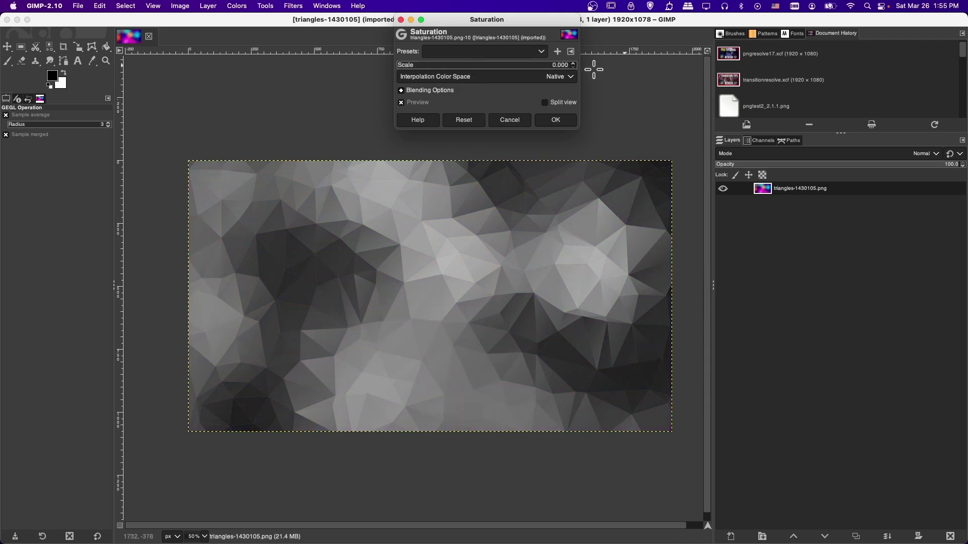
{"action": "left_click", "coordinate": [554, 120]}
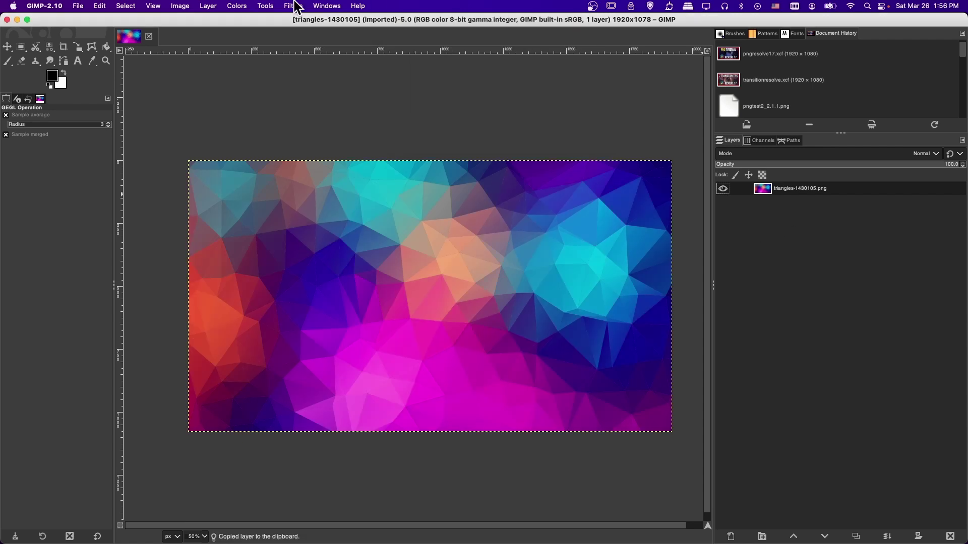
{"action": "left_click", "coordinate": [241, 7]}
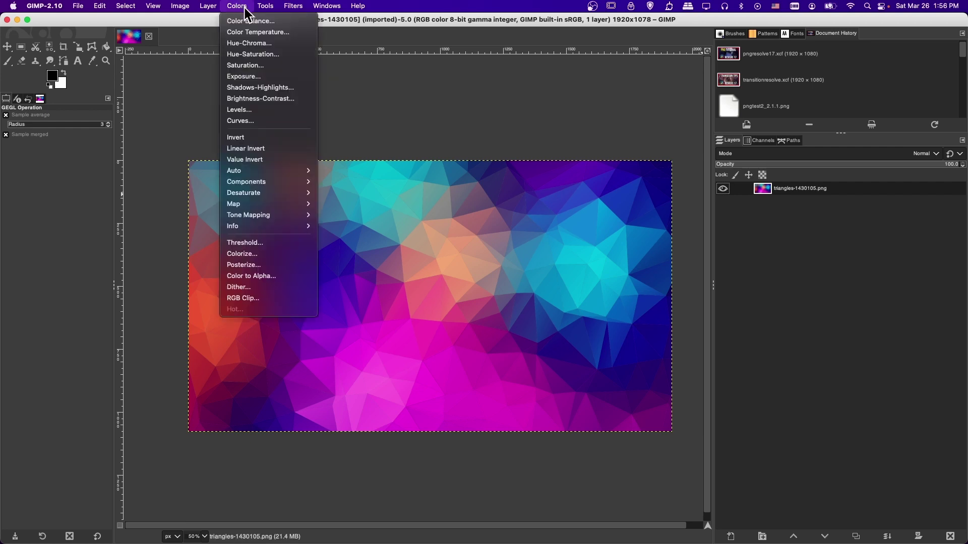
{"action": "left_click", "coordinate": [254, 55]}
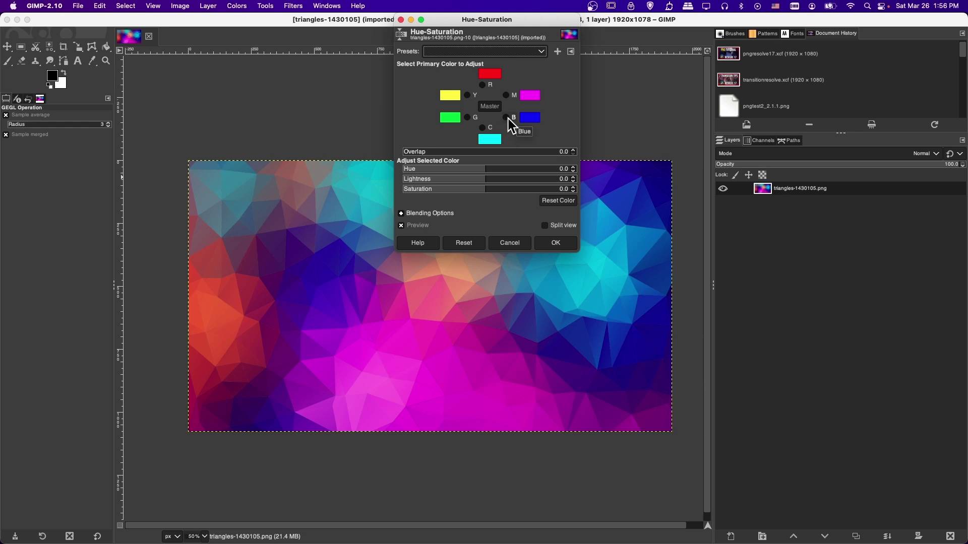
{"action": "left_click", "coordinate": [507, 119]}
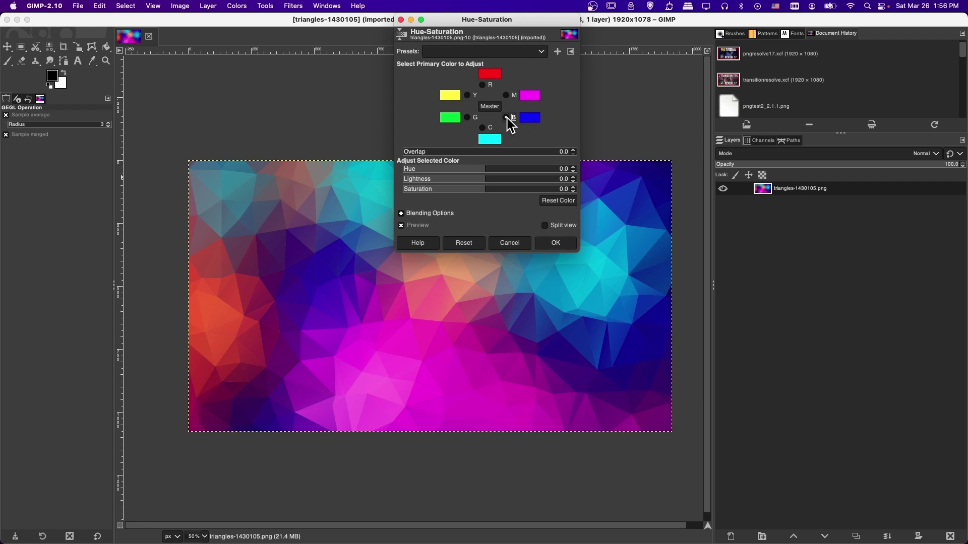
{"action": "left_click_drag", "start_coordinate": [481, 187], "coordinate": [406, 186]}
{"action": "left_click_drag", "start_coordinate": [474, 21], "coordinate": [759, 171]}
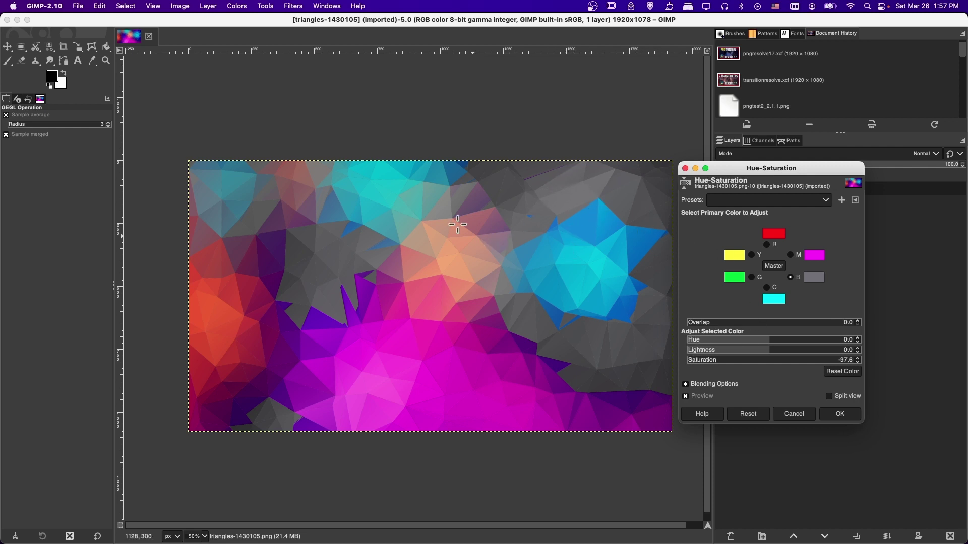
{"action": "mouse_move", "coordinate": [691, 321]}
{"action": "left_mouse_down"}
{"action": "mouse_move", "coordinate": [709, 320]}
{"action": "mouse_move", "coordinate": [699, 320]}
{"action": "left_mouse_up"}
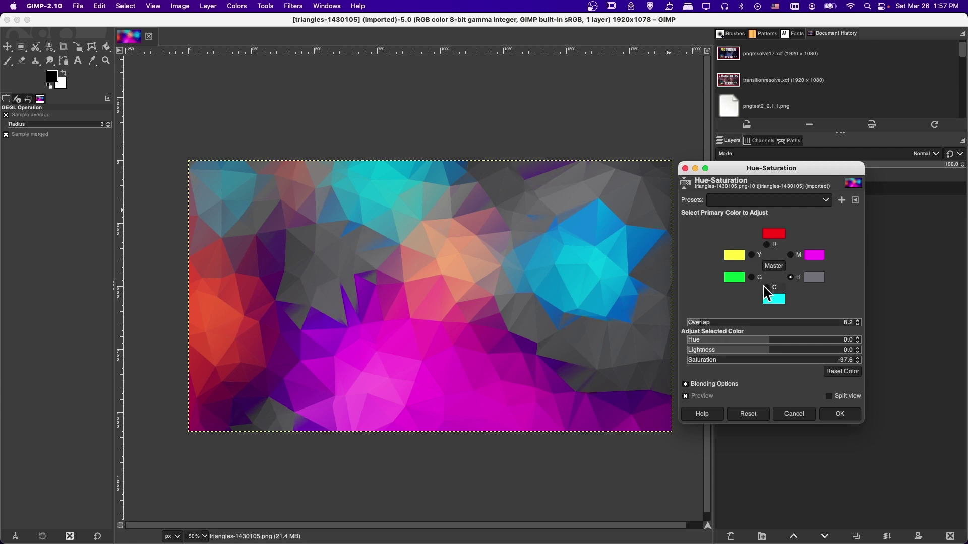
{"action": "left_click", "coordinate": [770, 247]}
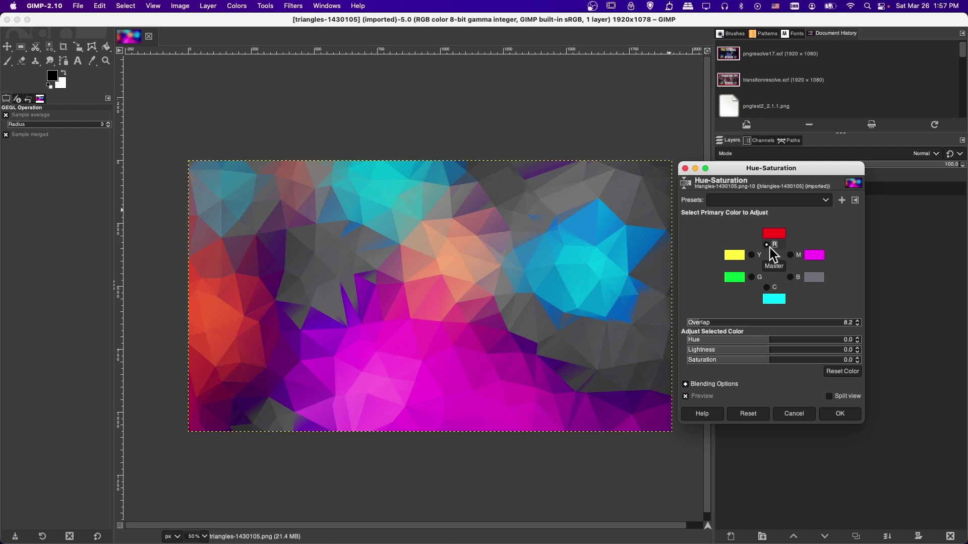
{"action": "left_click_drag", "start_coordinate": [763, 360], "coordinate": [673, 362]}
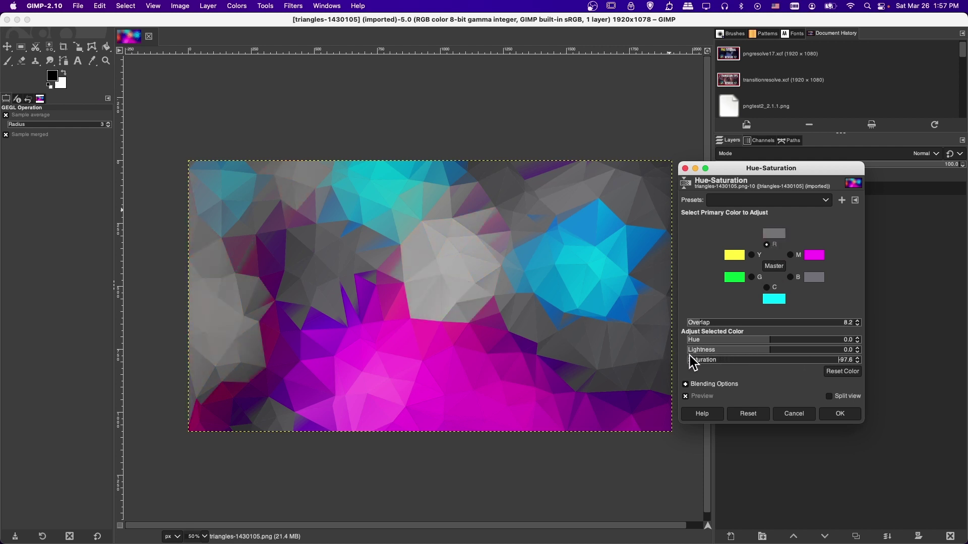
{"action": "left_click", "coordinate": [705, 321]}
Discard the pending hue-saturation change and set the triangle image's Saturation scale to 0.000
{"action": "left_click", "coordinate": [809, 418]}
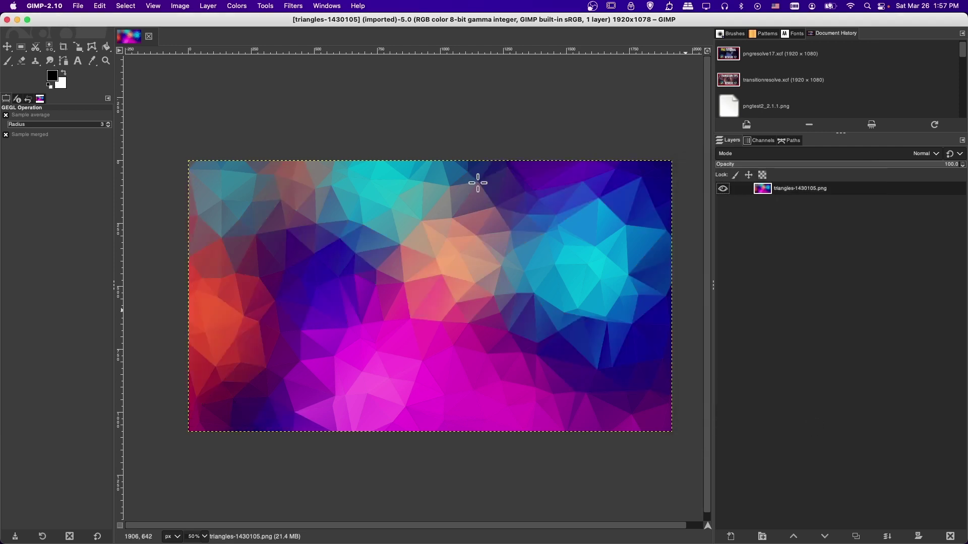
{"action": "left_click", "coordinate": [242, 7]}
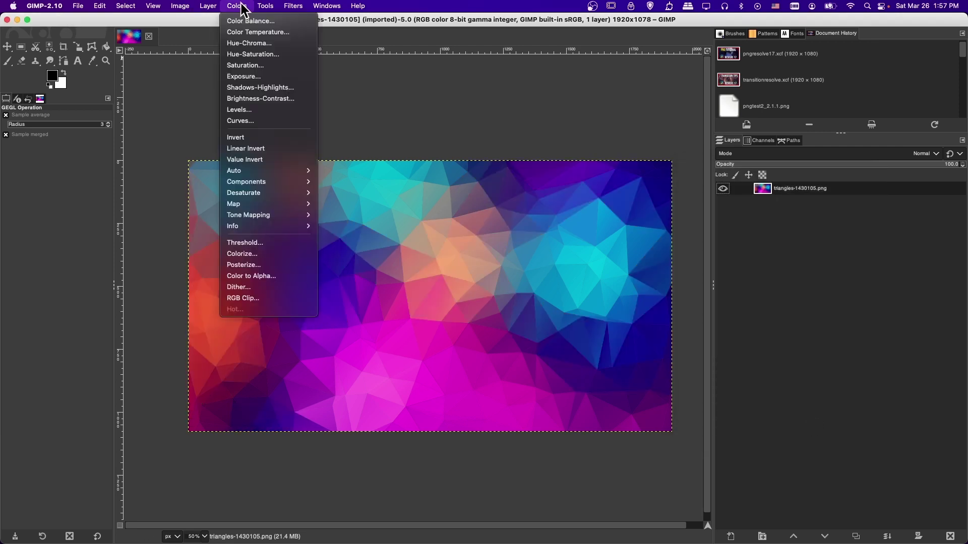
{"action": "left_click", "coordinate": [249, 65]}
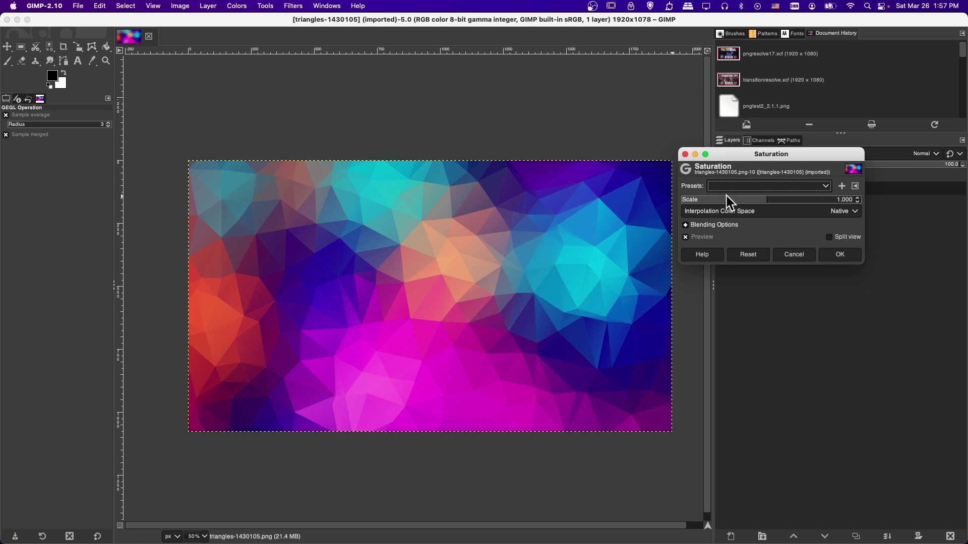
{"action": "left_click_drag", "start_coordinate": [727, 197], "coordinate": [683, 199]}
{"action": "left_click", "coordinate": [848, 255]}
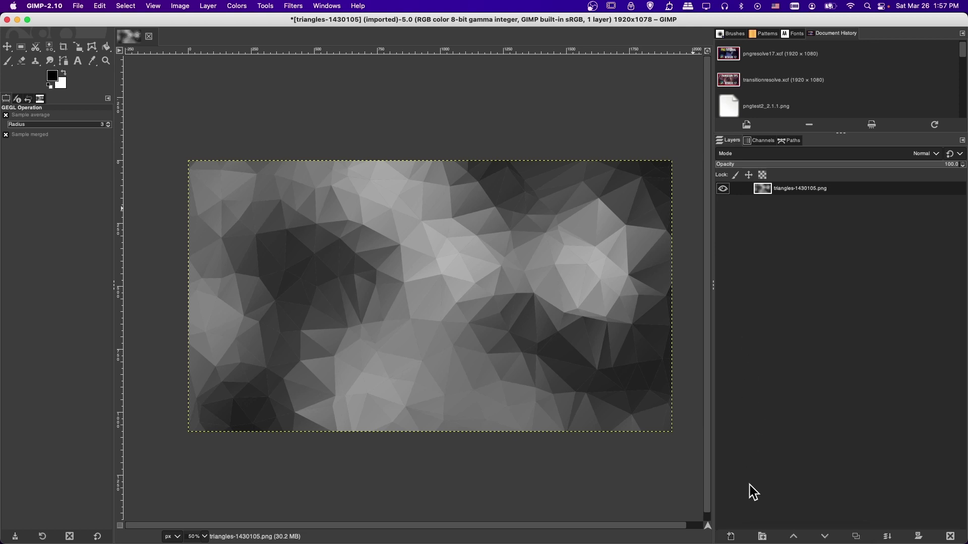
Add a new layer named Border
{"action": "left_click", "coordinate": [736, 536]}
{"action": "left_click", "coordinate": [848, 532]}
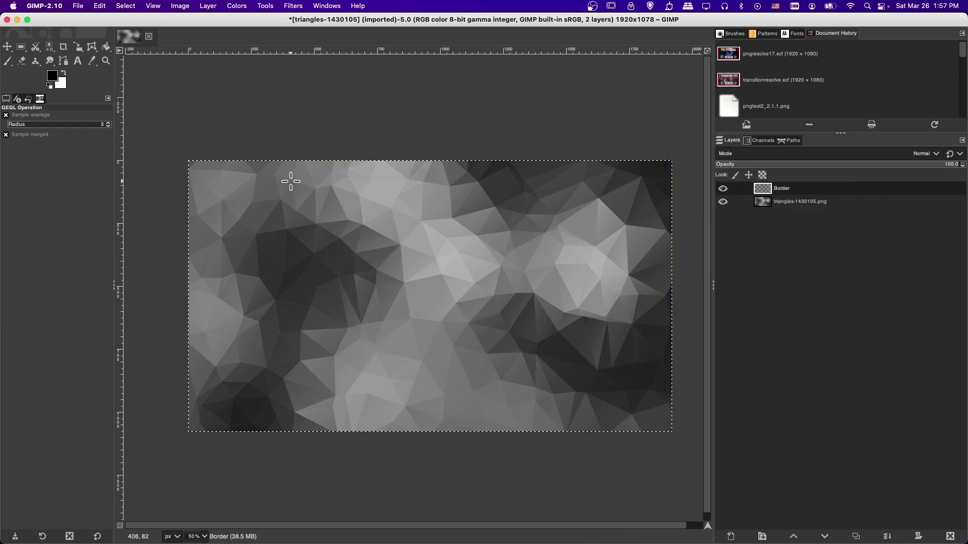
{"action": "left_click", "coordinate": [103, 5]}
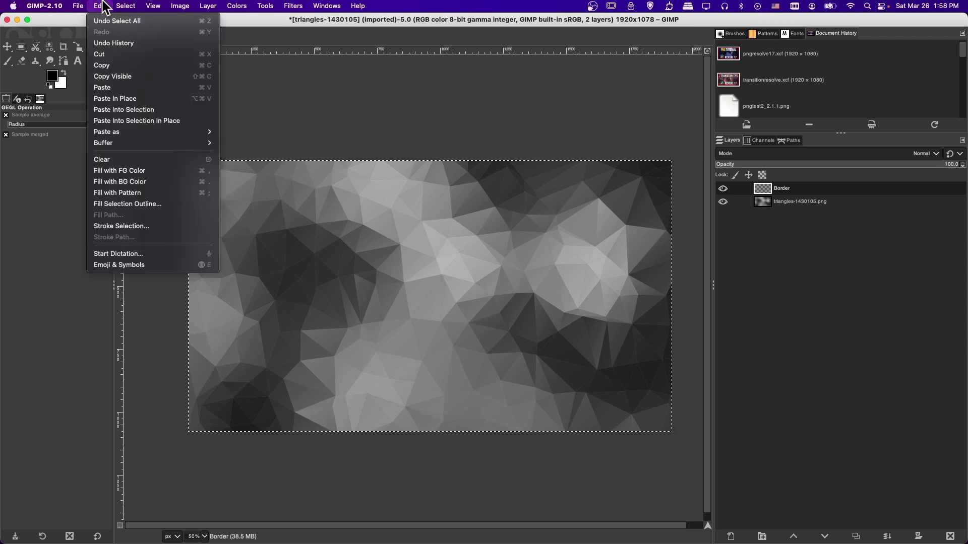
{"action": "left_click", "coordinate": [151, 225]}
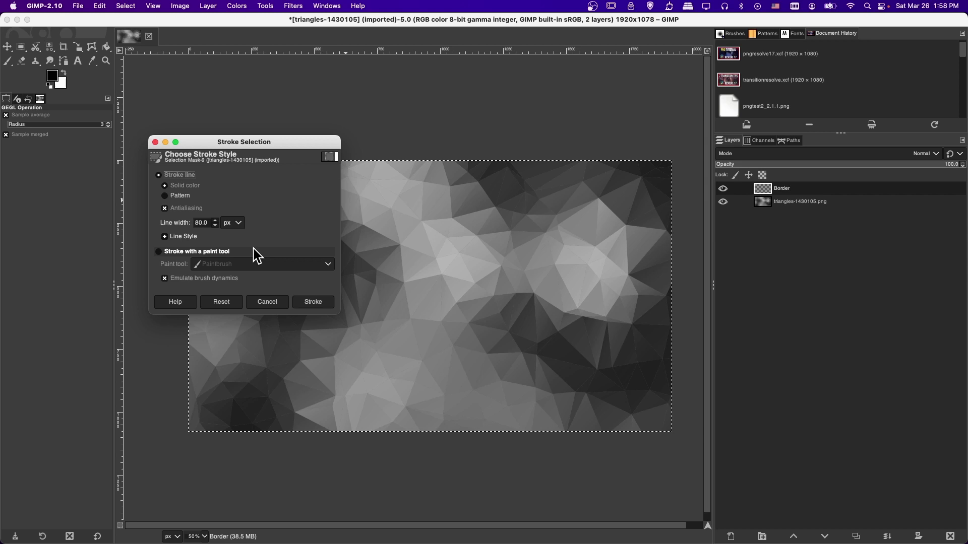
{"action": "left_click", "coordinate": [267, 301]}
Set the foreground colour to red and stroke the selection to draw a red frame on Border
{"action": "left_click", "coordinate": [49, 76]}
{"action": "left_click_drag", "start_coordinate": [96, 73], "coordinate": [117, 56]}
{"action": "left_click", "coordinate": [204, 173]}
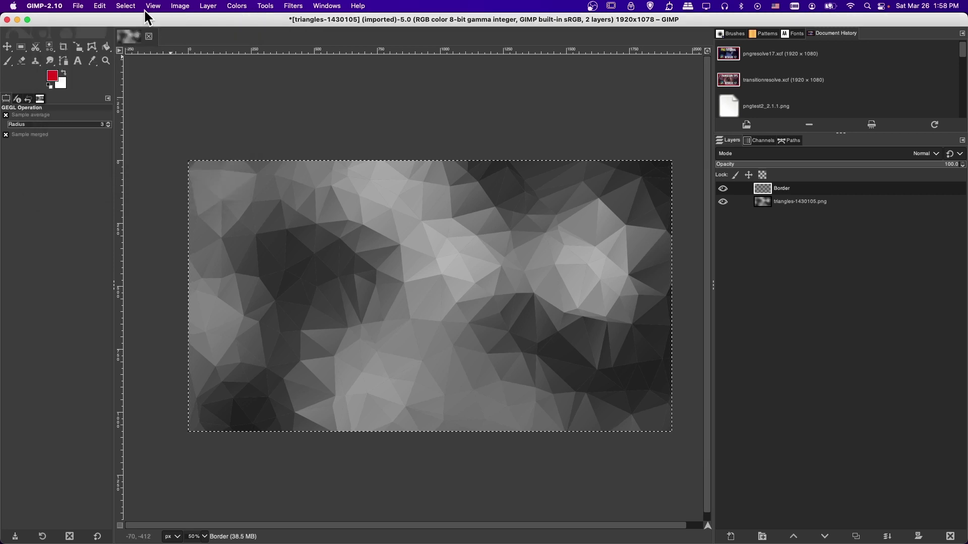
{"action": "left_click", "coordinate": [100, 6]}
{"action": "left_click", "coordinate": [129, 226]}
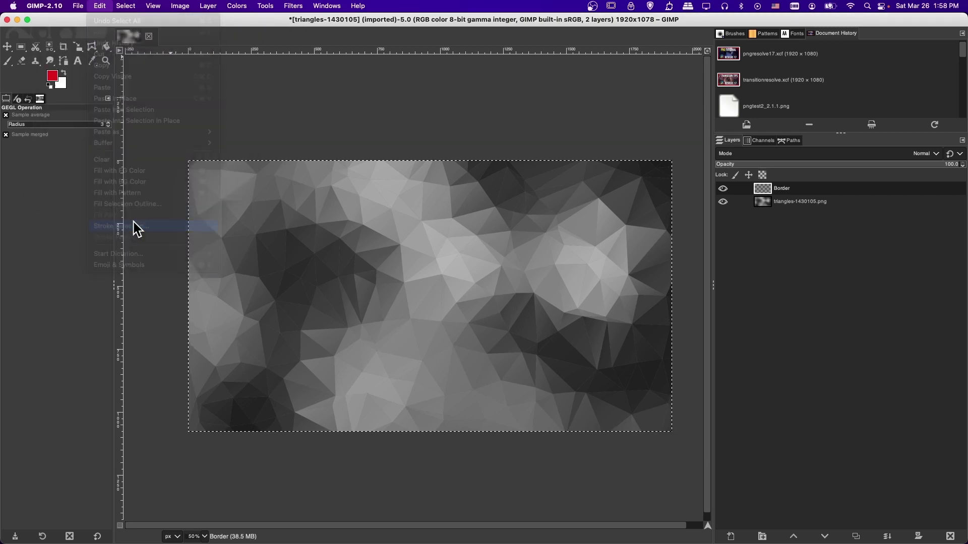
{"action": "left_click", "coordinate": [499, 331]}
{"action": "key", "text": "r"}
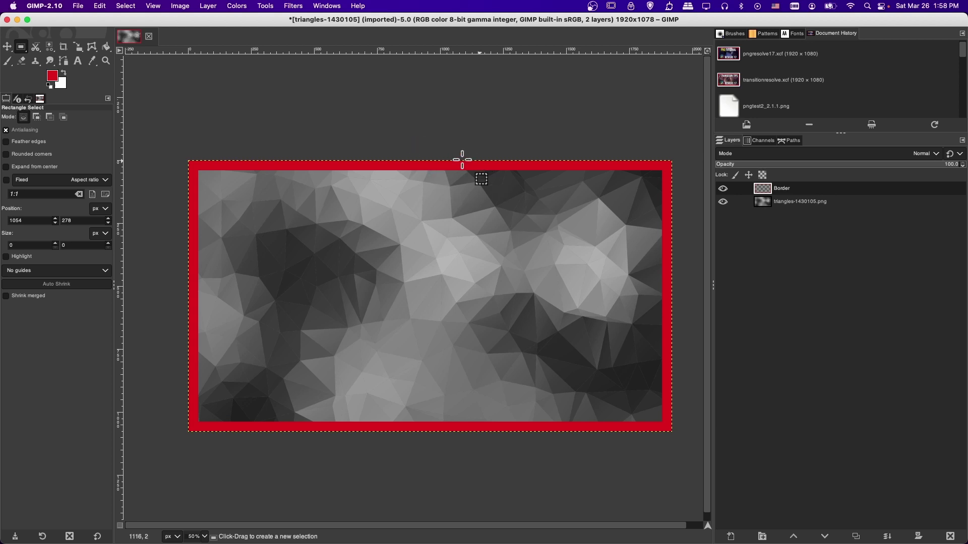
{"action": "scroll", "coordinate": [499, 165], "scroll_direction": "right", "scroll_amount": 1}
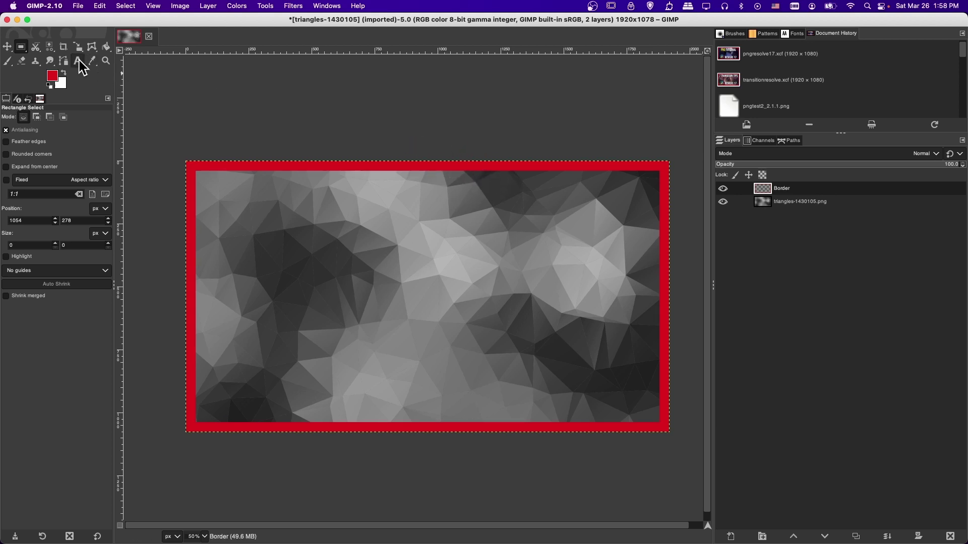
{"action": "left_click", "coordinate": [77, 61]}
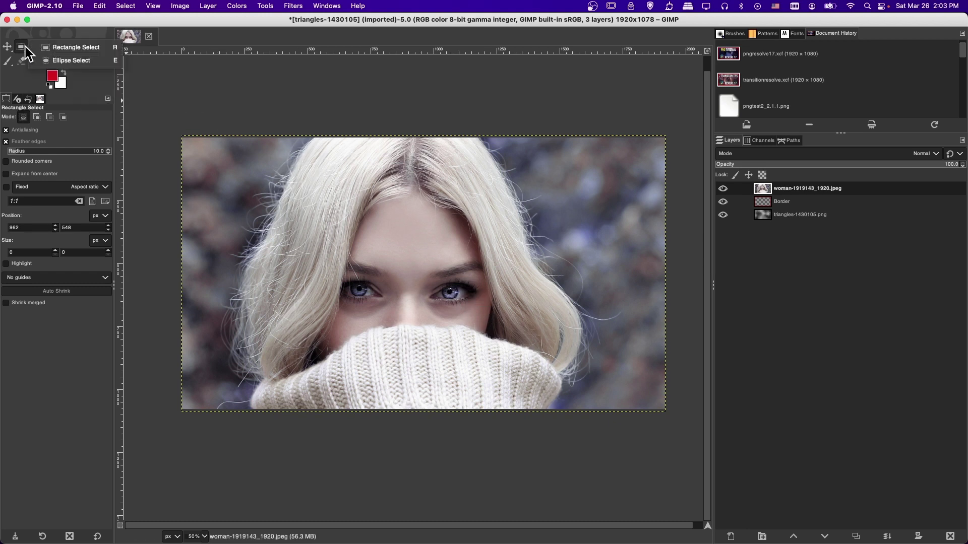
Zoom in and draw an elliptical selection around the right iris
{"action": "left_click", "coordinate": [44, 60]}
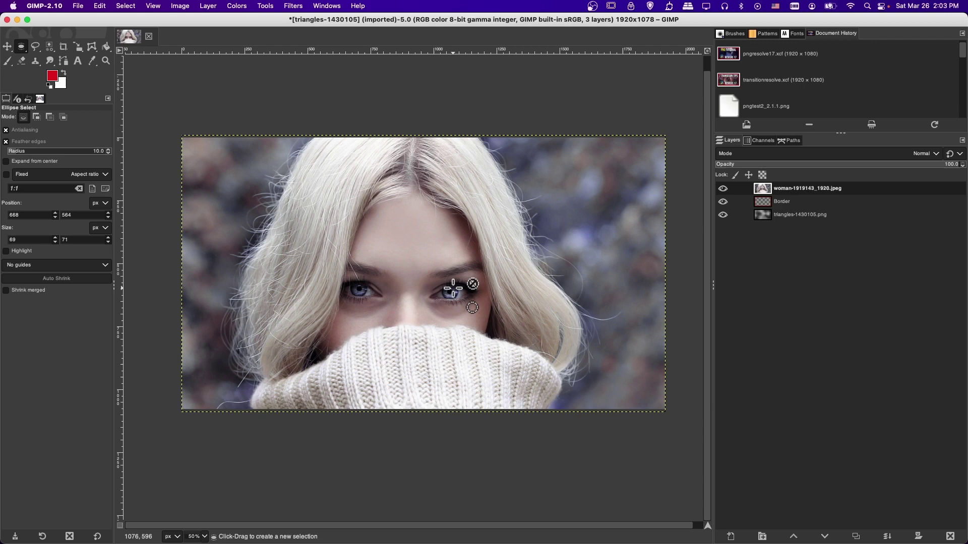
{"action": "scroll", "coordinate": [458, 281], "scroll_direction": "up", "scroll_amount": 1}
{"action": "scroll", "coordinate": [474, 318], "scroll_direction": "up", "scroll_amount": 1}
{"action": "scroll", "coordinate": [477, 324], "scroll_direction": "up", "scroll_amount": 2}
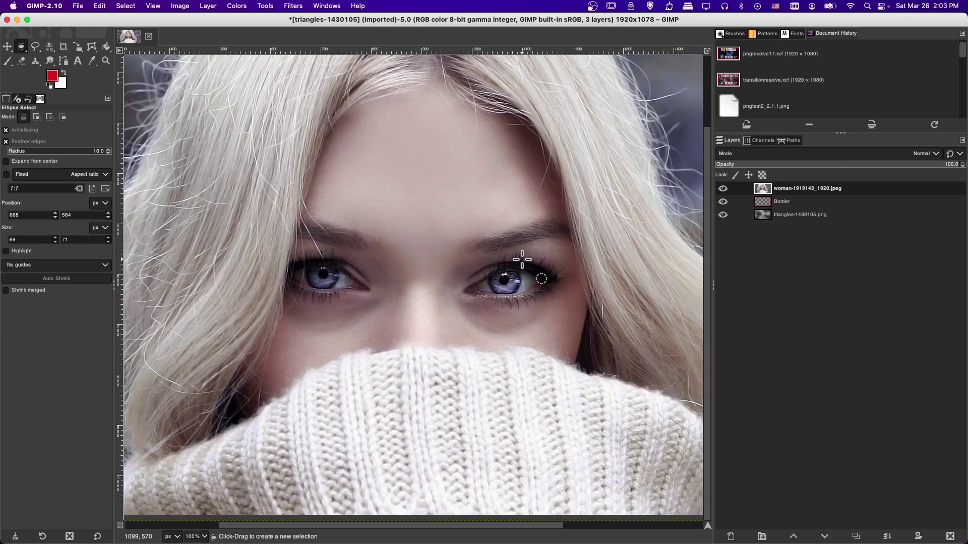
{"action": "left_click_drag", "start_coordinate": [521, 259], "coordinate": [486, 298]}
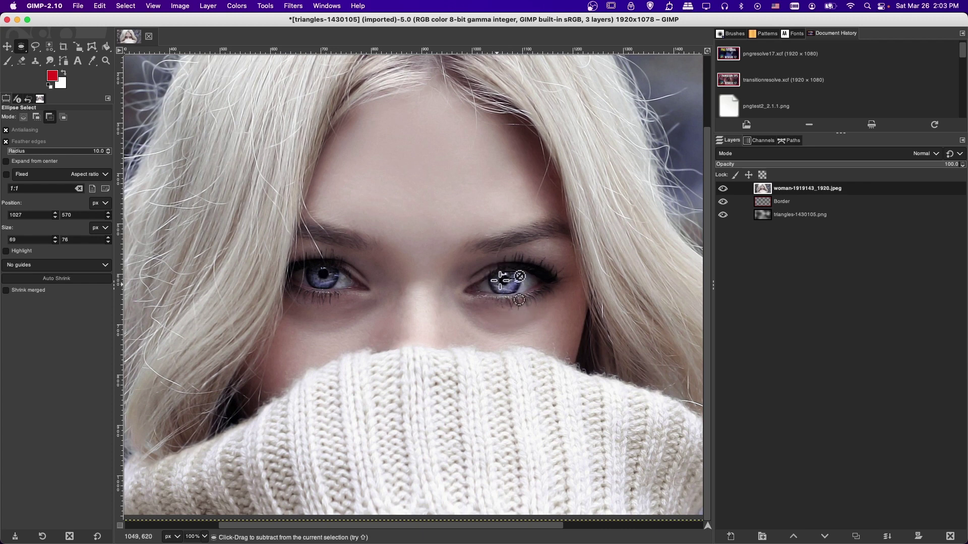
{"action": "left_click", "coordinate": [519, 263]}
{"action": "left_click_drag", "start_coordinate": [519, 263], "coordinate": [487, 298]}
{"action": "left_click", "coordinate": [524, 262]}
{"action": "left_click_drag", "start_coordinate": [524, 262], "coordinate": [488, 298]}
Add a second ellipse around the left iris to the selection
{"action": "key", "text": "shift"}
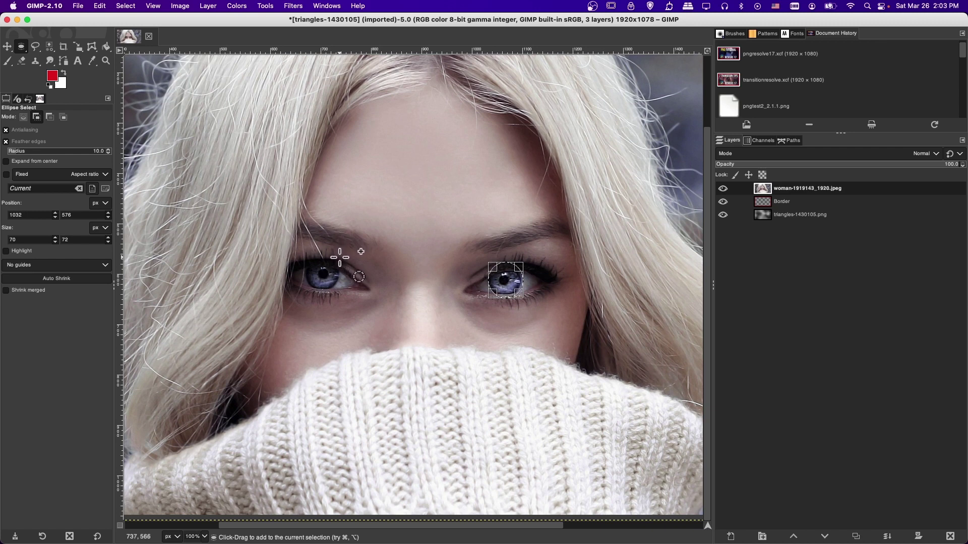
{"action": "left_click_drag", "start_coordinate": [339, 258], "coordinate": [306, 292]}
{"action": "scroll", "coordinate": [411, 257], "scroll_direction": "down", "scroll_amount": 1}
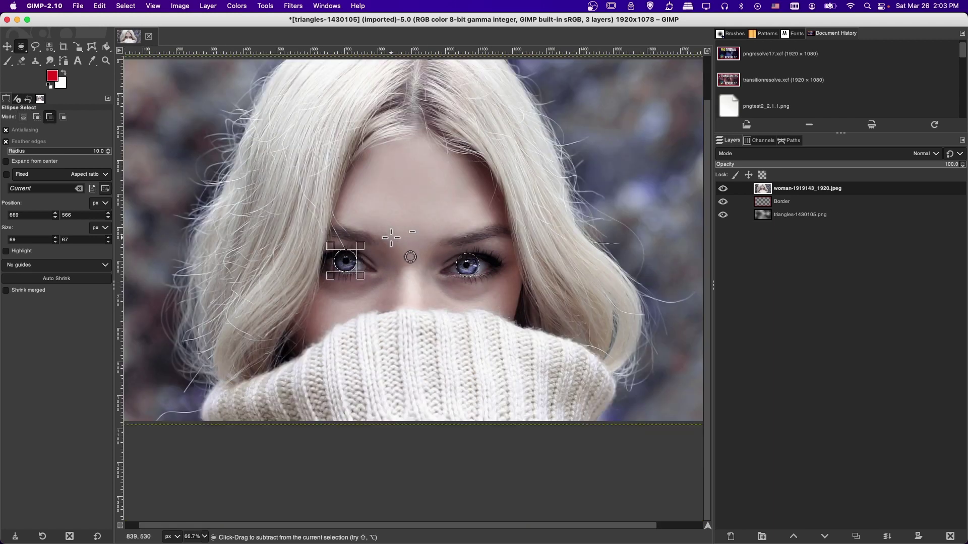
{"action": "scroll", "coordinate": [426, 267], "scroll_direction": "left", "scroll_amount": 2}
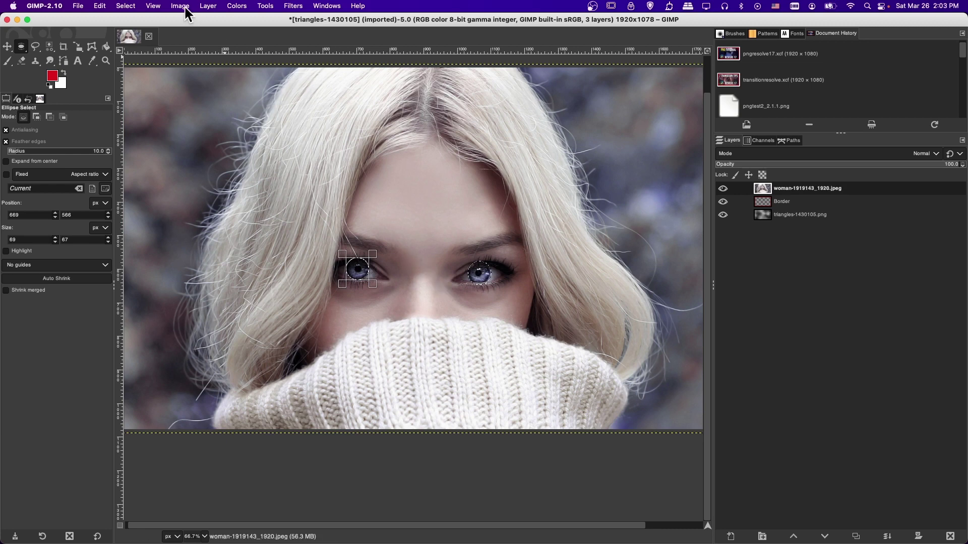
Invert the selection so everything except the irises is selected
{"action": "left_click", "coordinate": [108, 7]}
{"action": "mouse_move", "coordinate": [125, 6]}
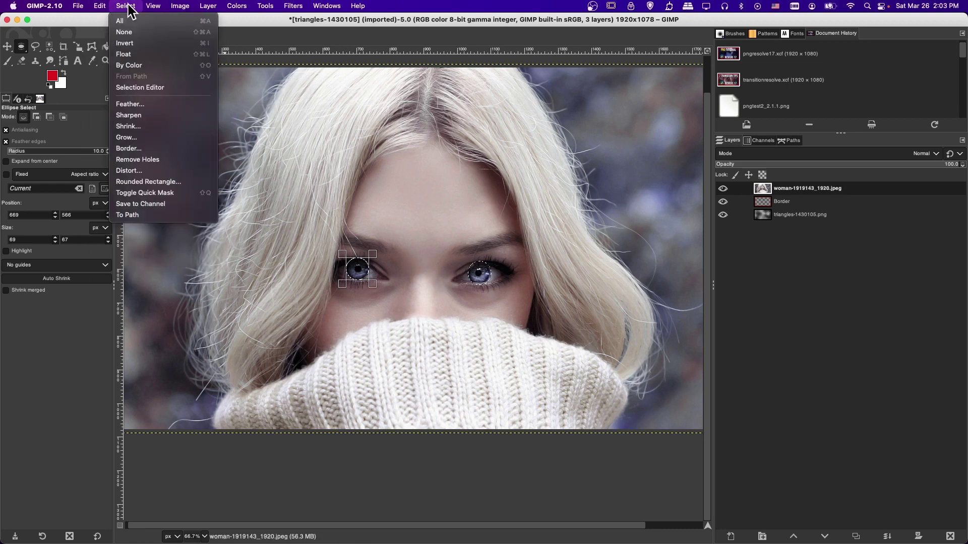
{"action": "left_click", "coordinate": [135, 43]}
{"action": "scroll", "coordinate": [532, 209], "scroll_direction": "down", "scroll_amount": 2}
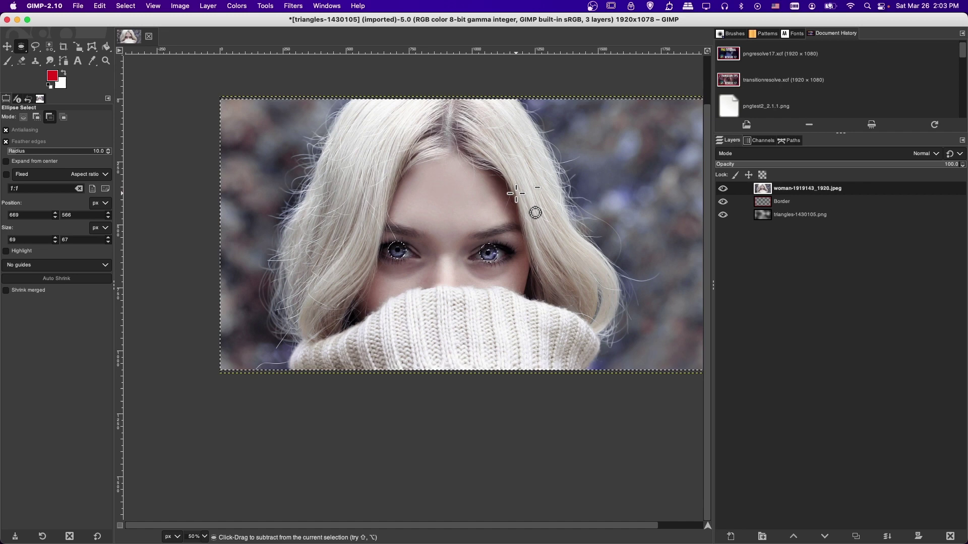
{"action": "scroll", "coordinate": [625, 193], "scroll_direction": "up", "scroll_amount": 1}
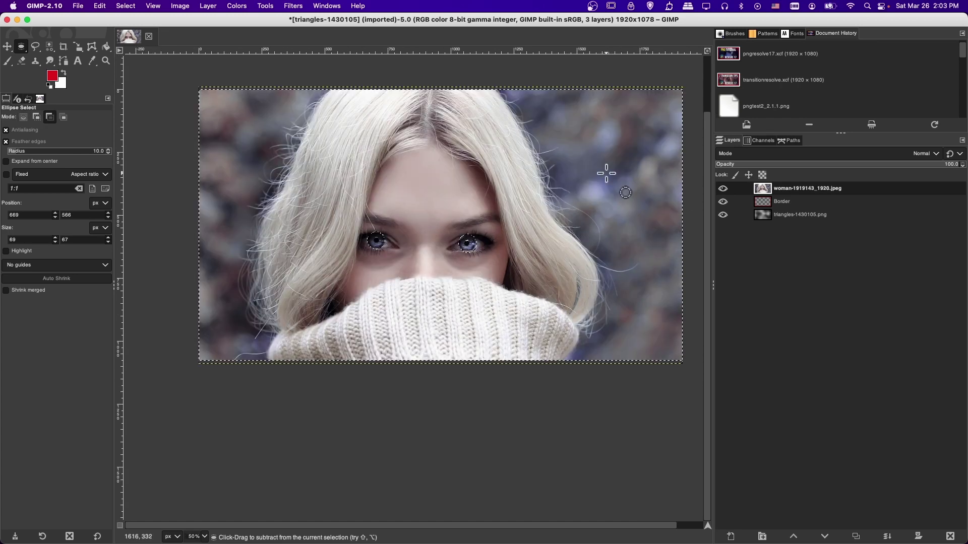
Set Saturation to 0 on the inverted selection, leaving only the irises coloured
{"action": "left_click", "coordinate": [237, 7]}
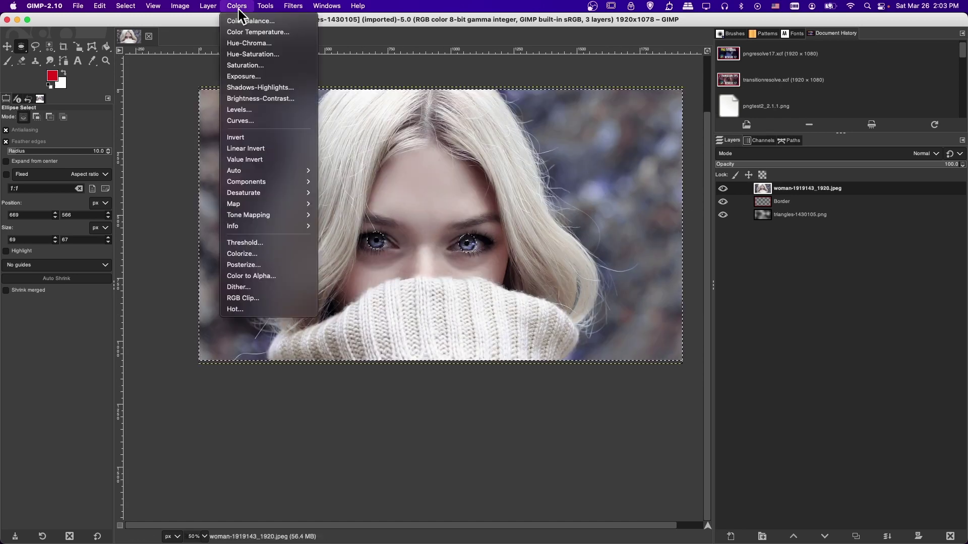
{"action": "left_click", "coordinate": [245, 66]}
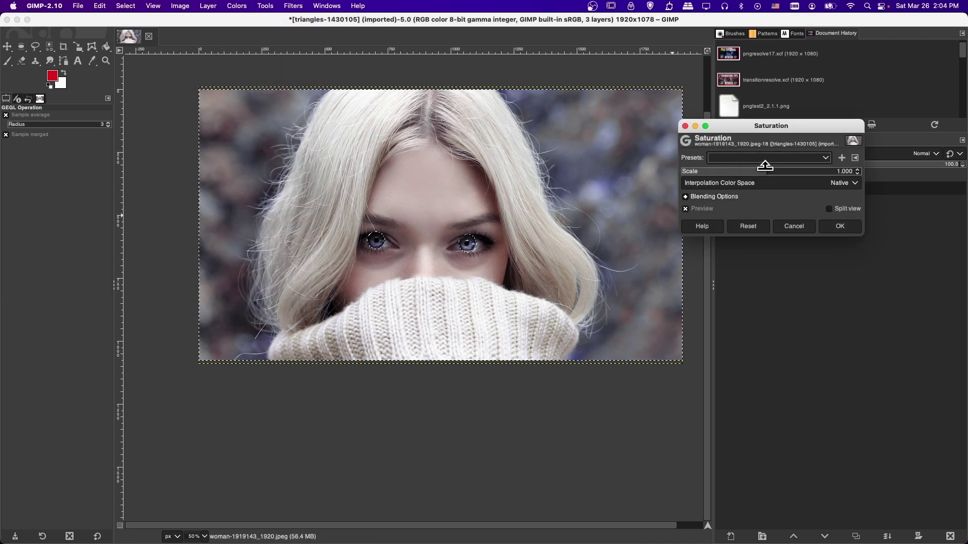
{"action": "left_click_drag", "start_coordinate": [767, 166], "coordinate": [671, 168]}
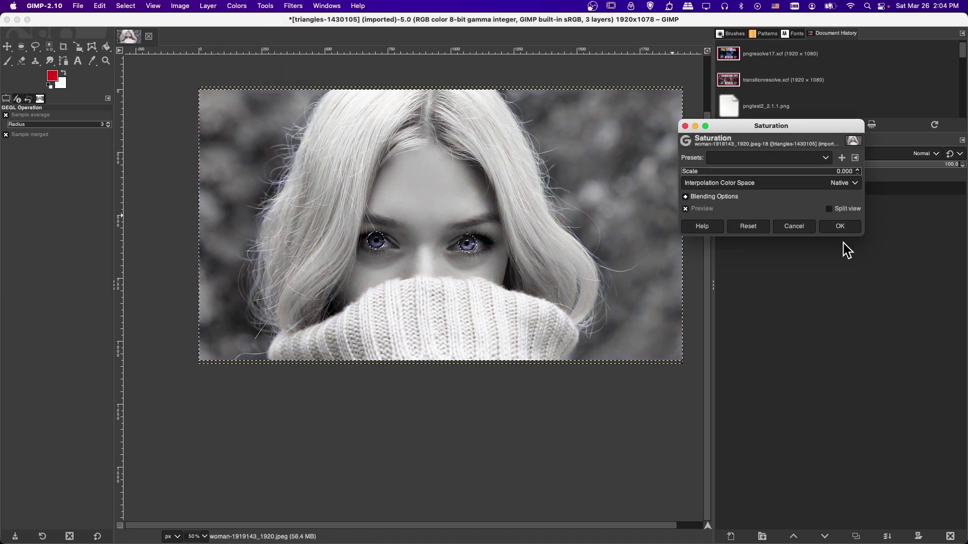
{"action": "left_click", "coordinate": [840, 225]}
{"action": "key", "text": "e"}
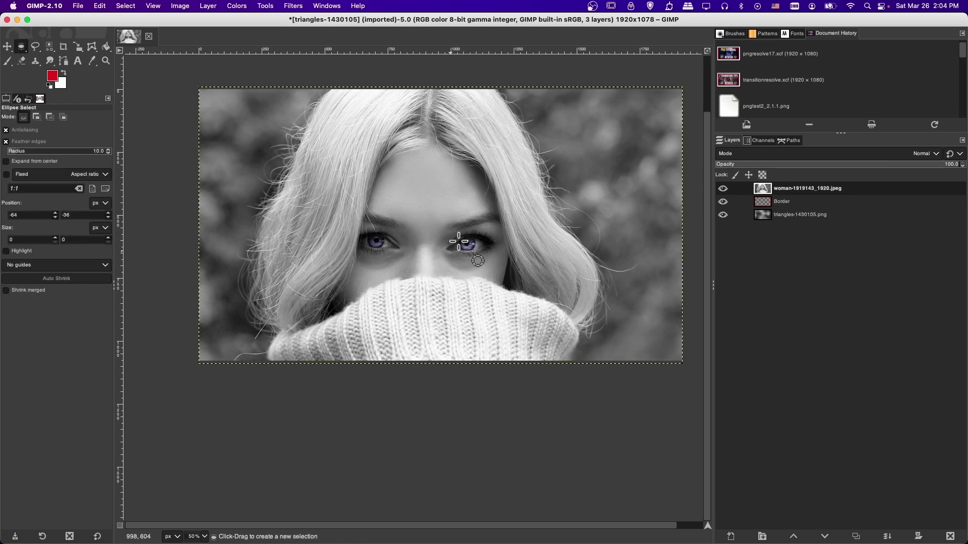
Zoom in, lasso the tinted eyelid above the right iris, and desaturate it
{"action": "scroll", "coordinate": [485, 245], "scroll_direction": "up", "scroll_amount": 1, "text": "ctrl"}
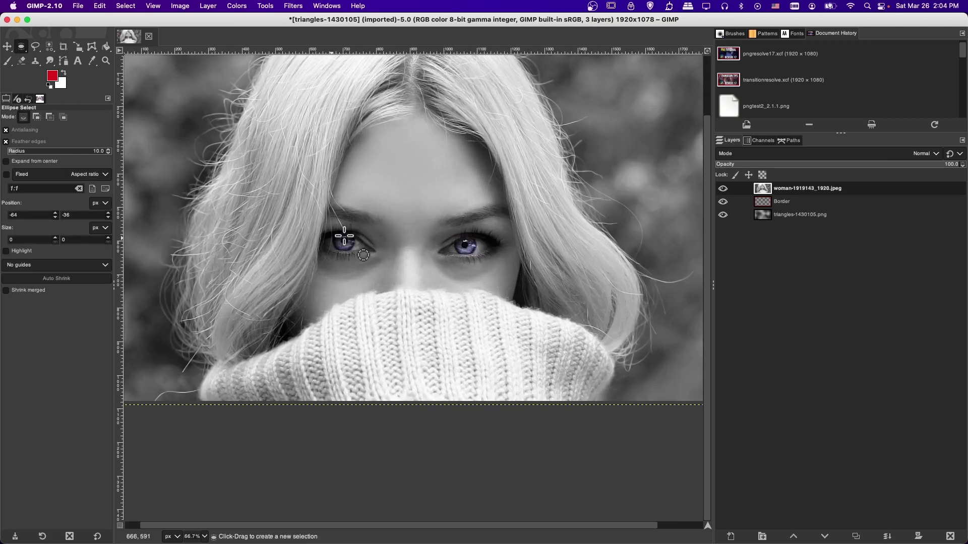
{"action": "scroll", "coordinate": [490, 249], "scroll_direction": "up", "scroll_amount": 3, "text": "ctrl"}
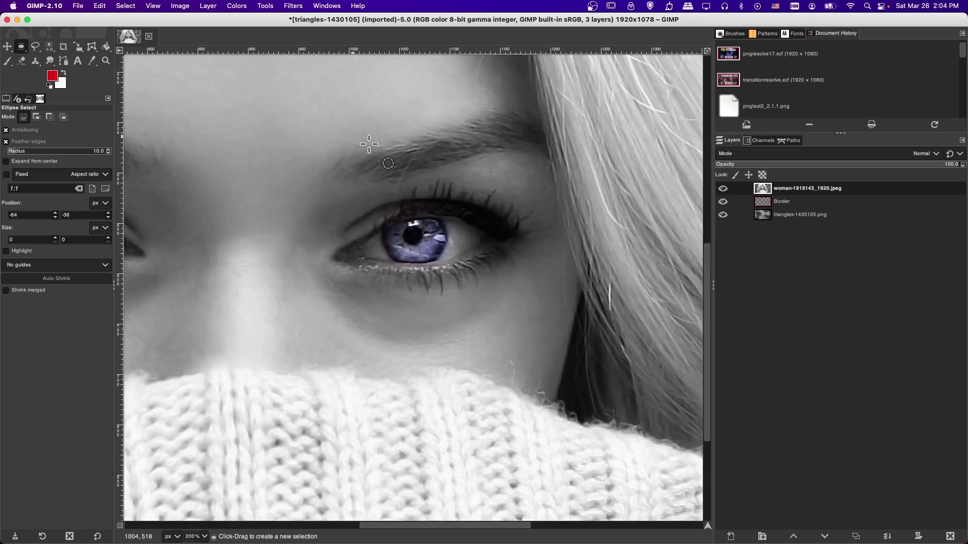
{"action": "left_click", "coordinate": [37, 47]}
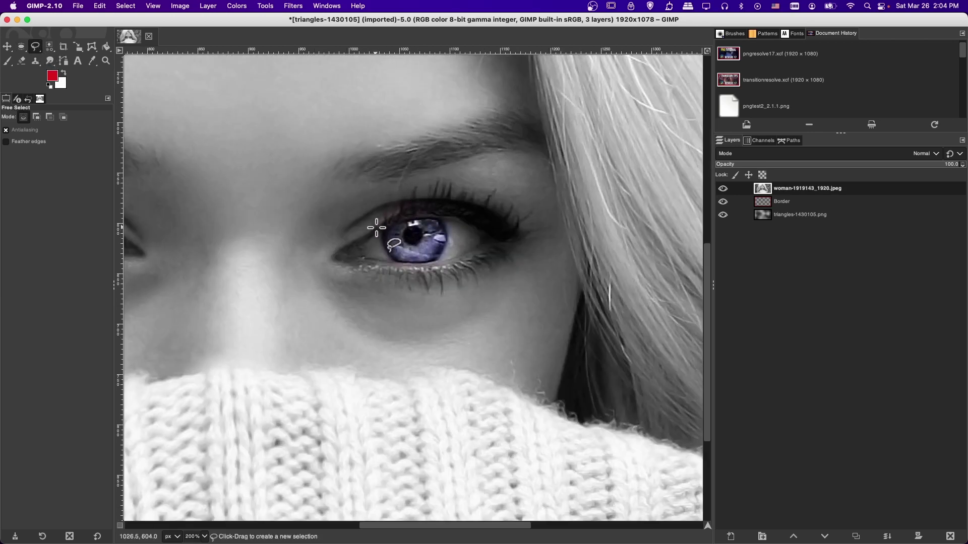
{"action": "mouse_move", "coordinate": [394, 222]}
{"action": "left_mouse_down"}
{"action": "mouse_move", "coordinate": [447, 209]}
{"action": "mouse_move", "coordinate": [424, 192]}
{"action": "mouse_move", "coordinate": [389, 191]}
{"action": "mouse_move", "coordinate": [384, 224]}
{"action": "left_mouse_up"}
{"action": "left_click", "coordinate": [237, 6]}
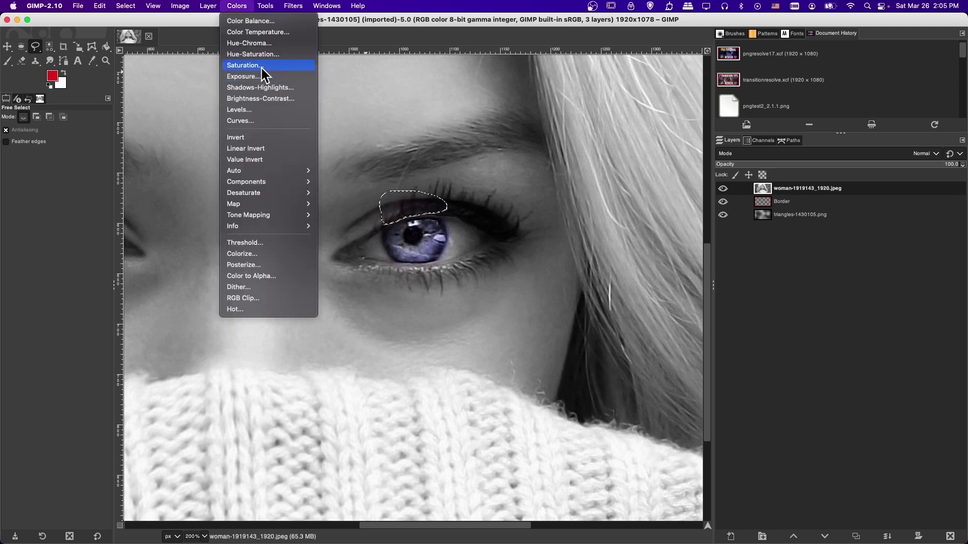
{"action": "left_click", "coordinate": [262, 69]}
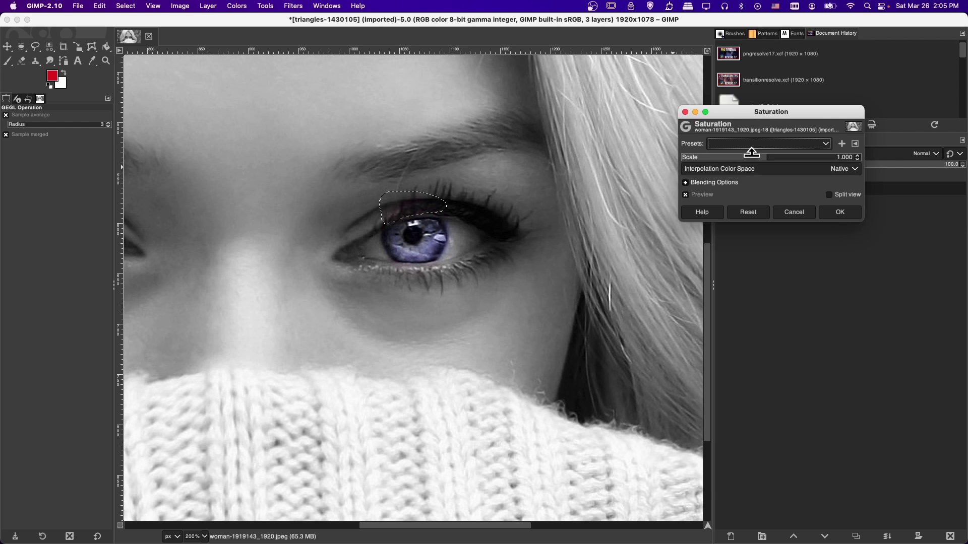
{"action": "left_click", "coordinate": [840, 213]}
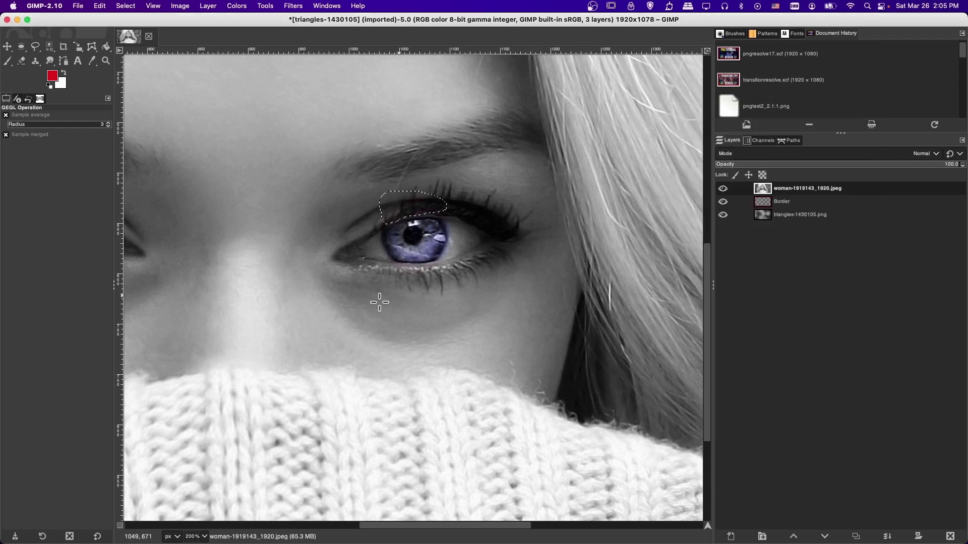
Outline the lower lash line under the right eye, then cancel its Saturation adjustment
{"action": "left_click", "coordinate": [390, 263]}
{"action": "left_click", "coordinate": [405, 263]}
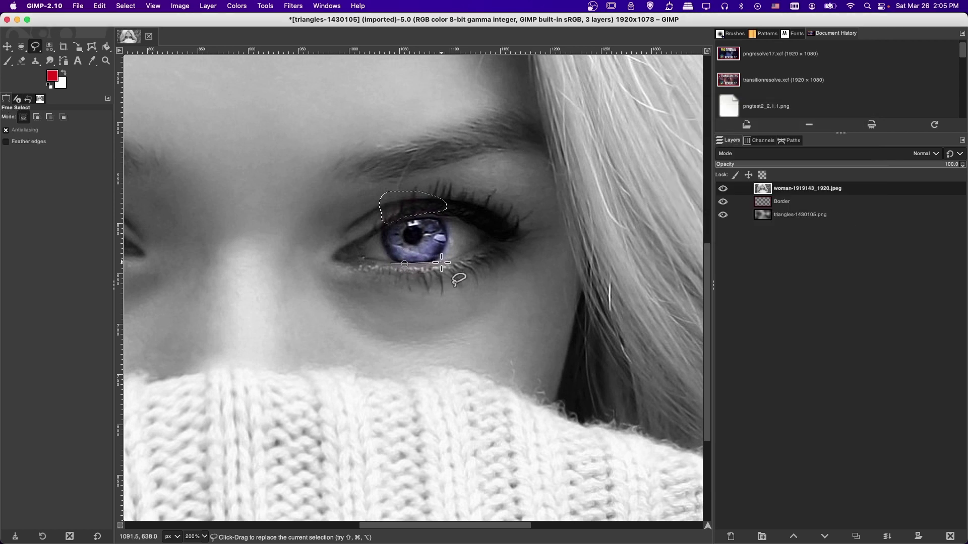
{"action": "left_click", "coordinate": [447, 262]}
{"action": "left_click", "coordinate": [453, 288]}
{"action": "left_click", "coordinate": [391, 294]}
{"action": "left_click", "coordinate": [381, 272]}
{"action": "left_click", "coordinate": [390, 264]}
{"action": "key", "text": "Return"}
{"action": "left_click", "coordinate": [236, 5]}
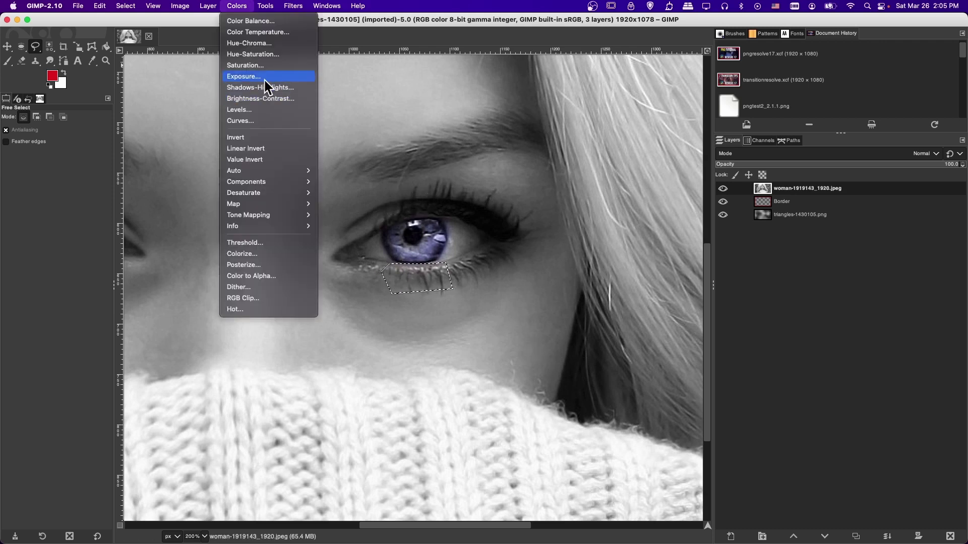
{"action": "left_click", "coordinate": [272, 66]}
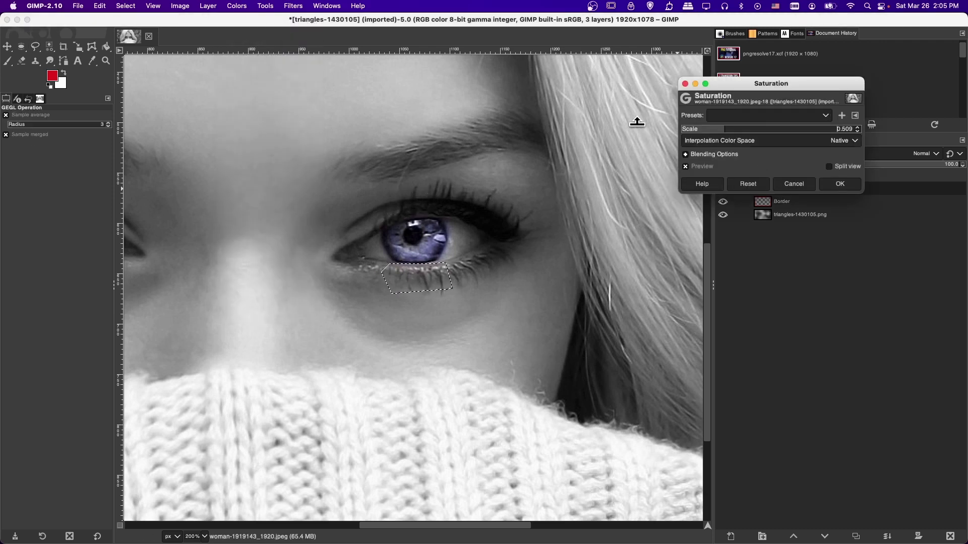
{"action": "left_click", "coordinate": [793, 184]}
Scale the red Border layer inward to 1873×1052 so it frames the photo
{"action": "key", "text": "e"}
{"action": "scroll", "coordinate": [281, 144], "scroll_direction": "down", "scroll_amount": 2}
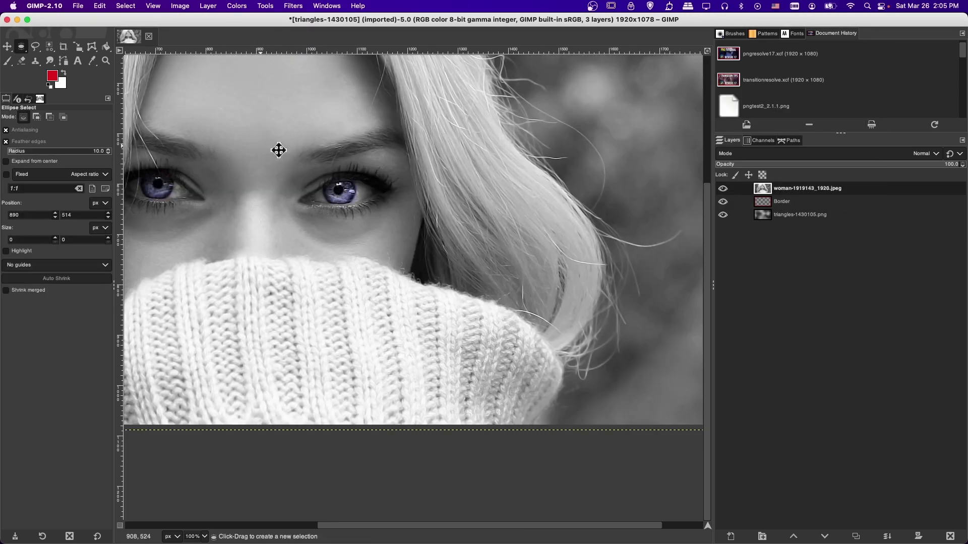
{"action": "scroll", "coordinate": [279, 149], "scroll_direction": "down", "scroll_amount": 2}
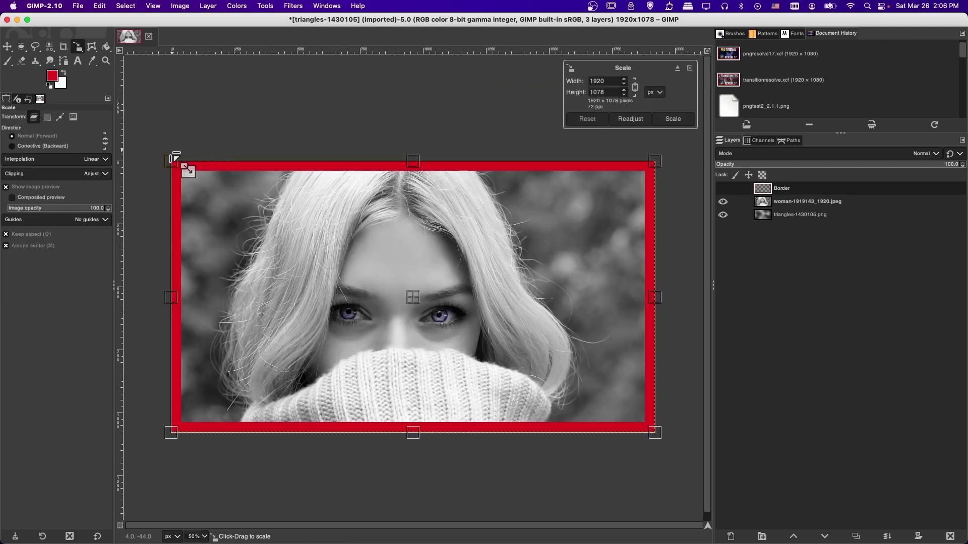
{"action": "left_click_drag", "start_coordinate": [177, 158], "coordinate": [183, 168]}
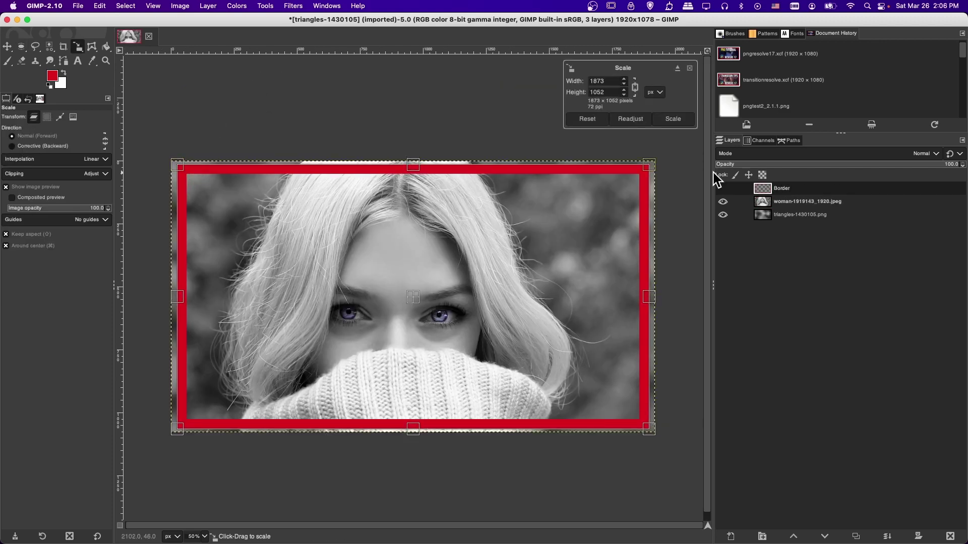
{"action": "left_click", "coordinate": [674, 118]}
{"action": "scroll", "coordinate": [699, 208], "scroll_direction": "down", "scroll_amount": 1}
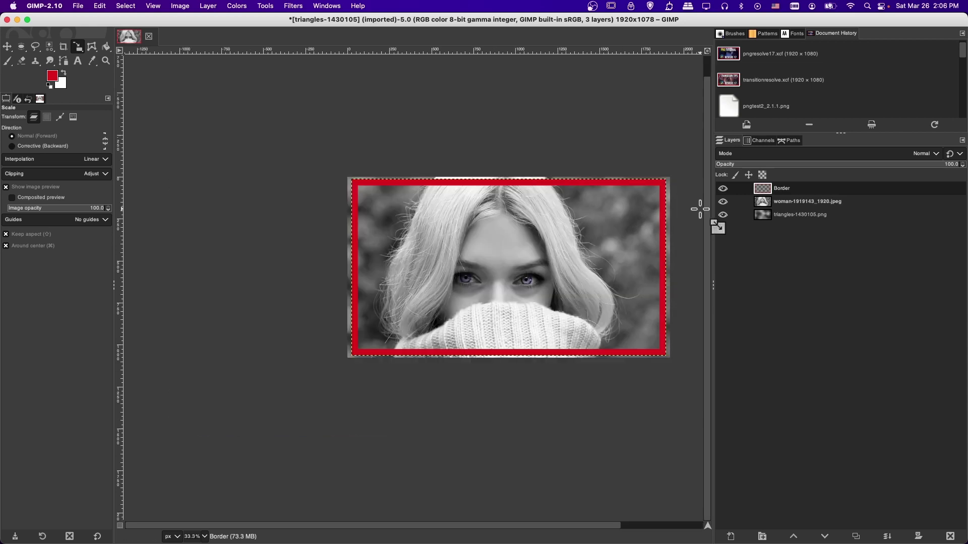
{"action": "scroll", "coordinate": [298, 176], "scroll_direction": "right", "scroll_amount": 2}
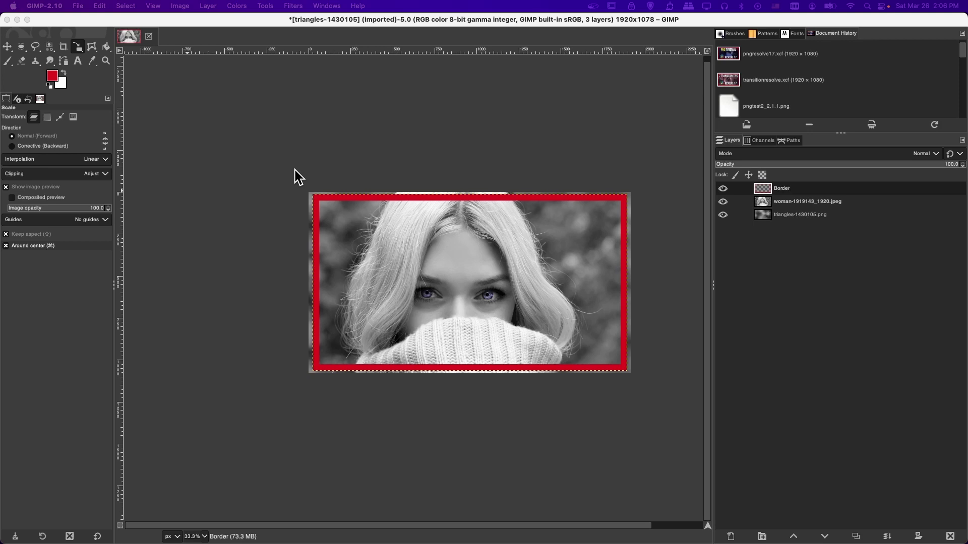